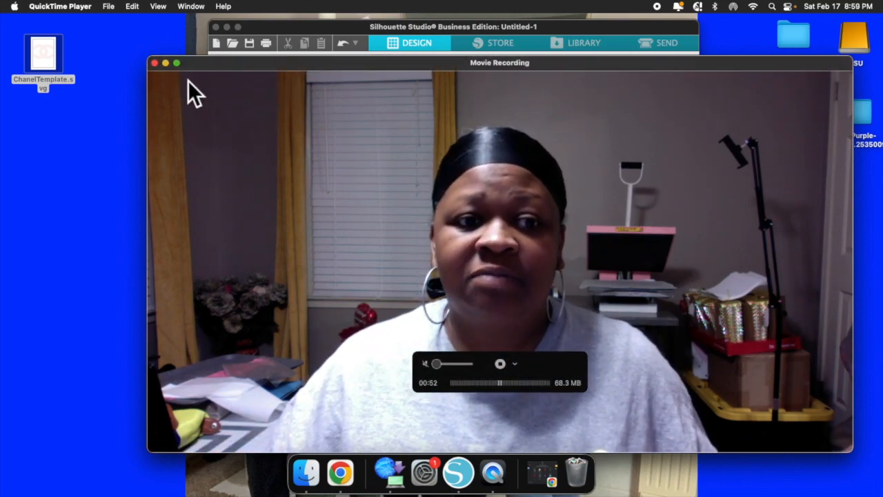
# Step: Switch from the movie recording to Silhouette Studio and show its window in full screen
pyautogui.click(177, 64)
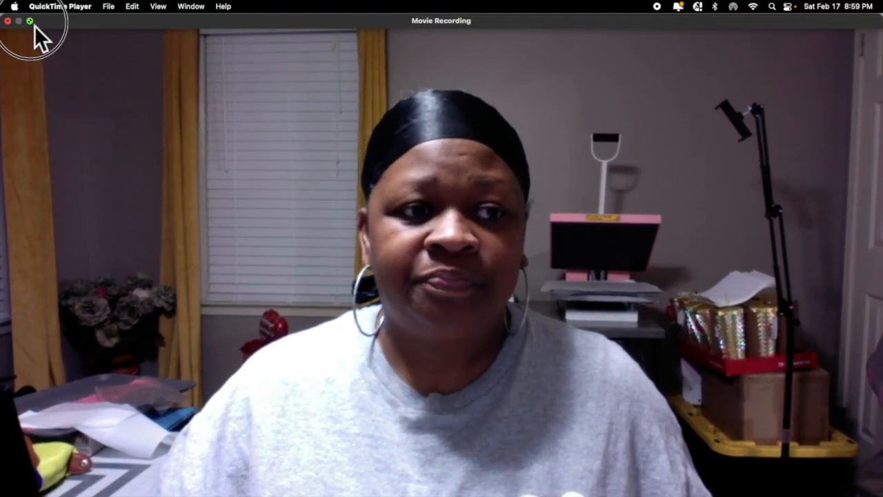
pyautogui.click(31, 22)
pyautogui.click(276, 32)
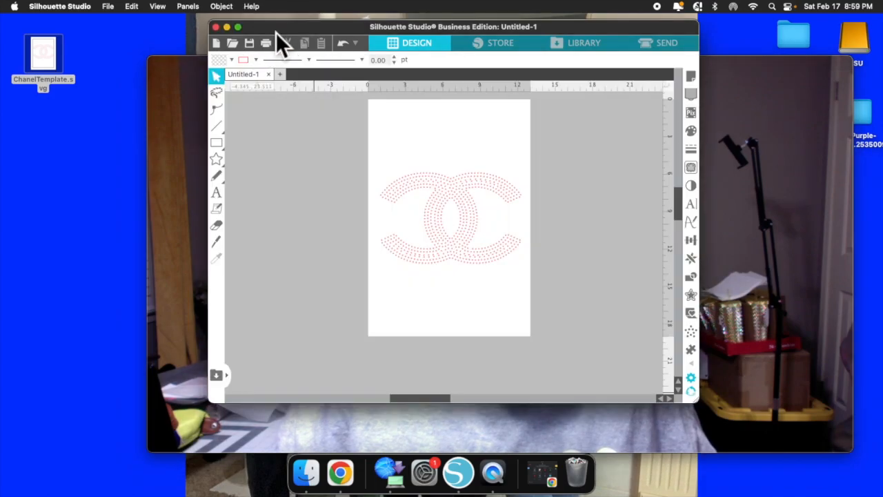
pyautogui.click(240, 29)
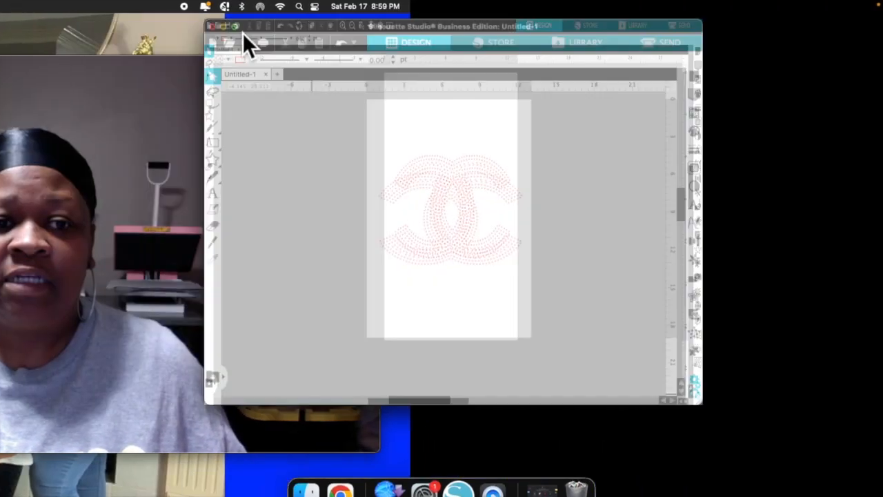
# Step: Move the dotted Chanel logo up the page to about X 0.923 in, Y 4.727 in
pyautogui.click(416, 240)
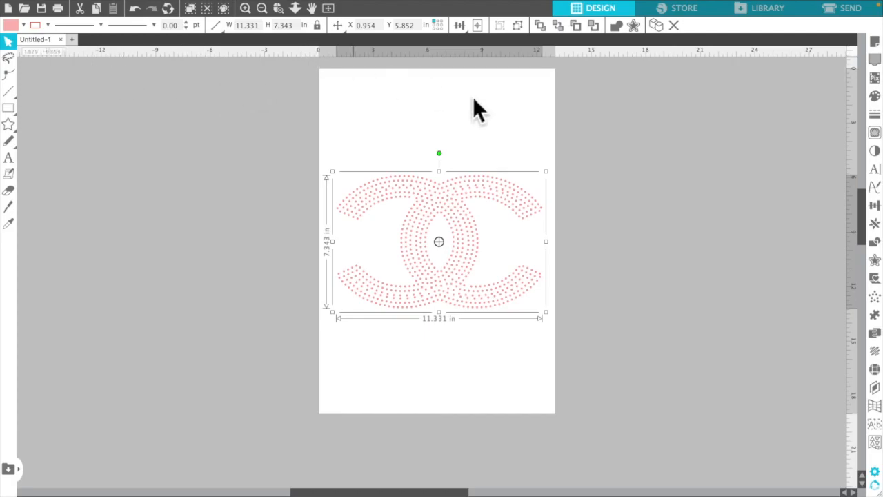
pyautogui.moveTo(459, 225); pyautogui.dragTo(459, 204)
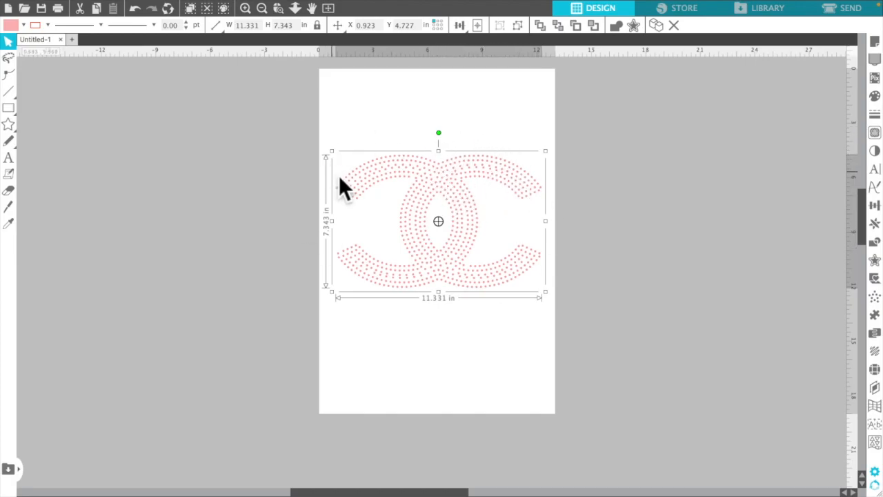
pyautogui.rightClick(450, 184)
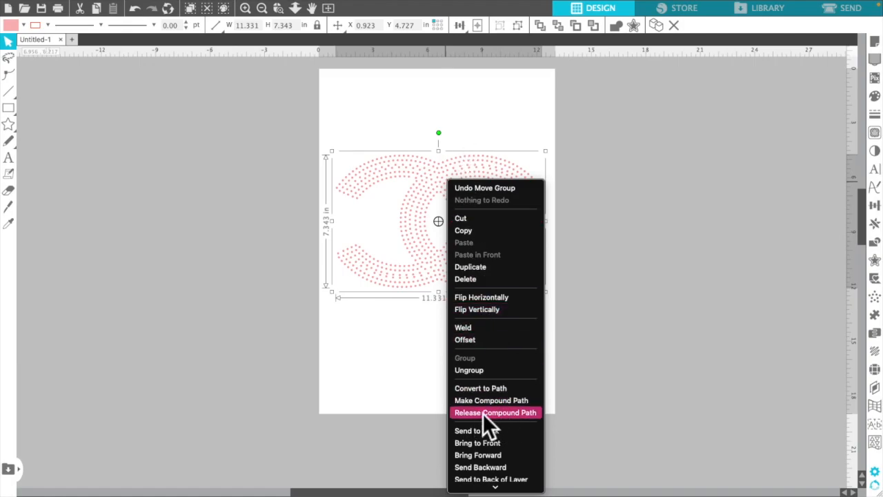
pyautogui.click(483, 119)
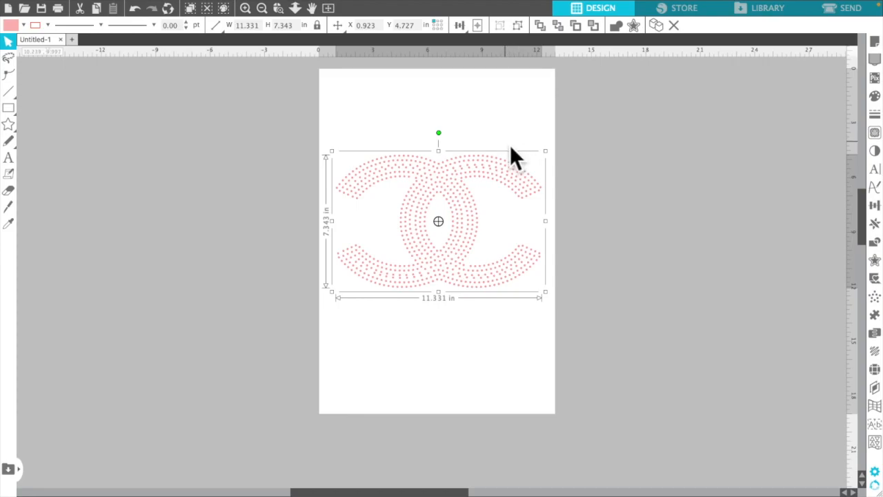
pyautogui.click(463, 136)
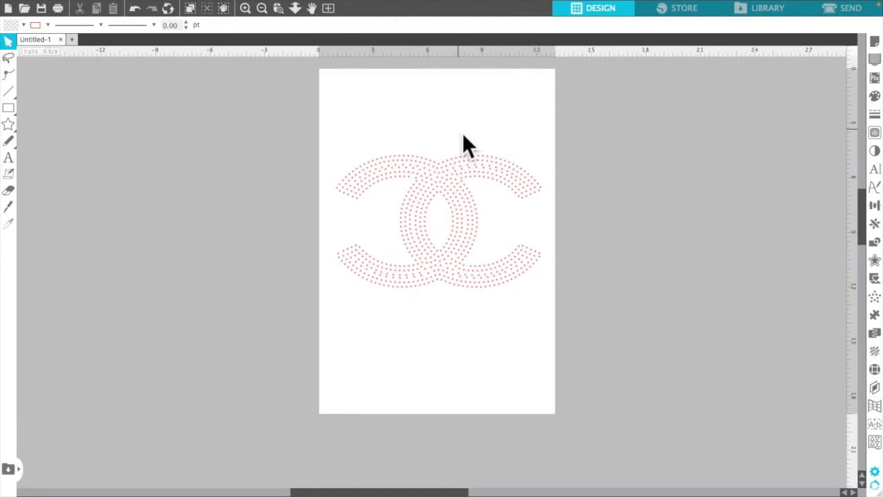
pyautogui.scroll(-1, 471, 214)
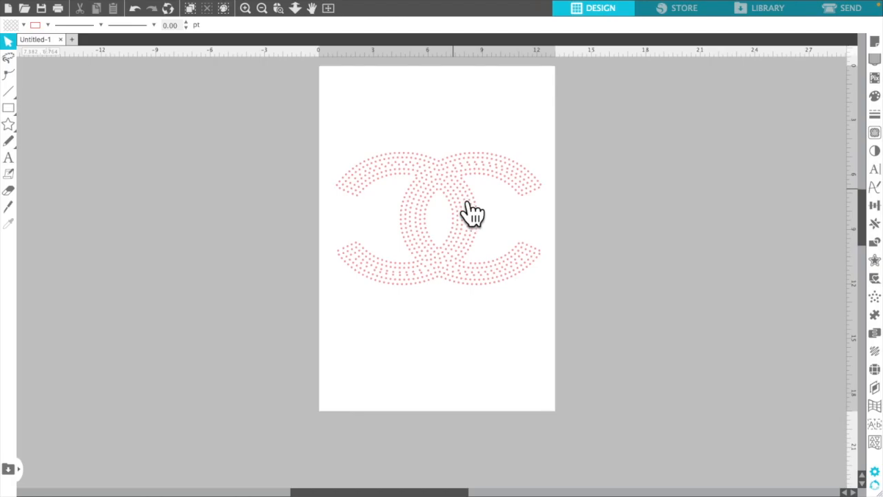
# Step: Fill the dots of the Chanel logo with the recently used pink, E0267F
pyautogui.click(458, 198)
pyautogui.scroll(-1, 458, 197)
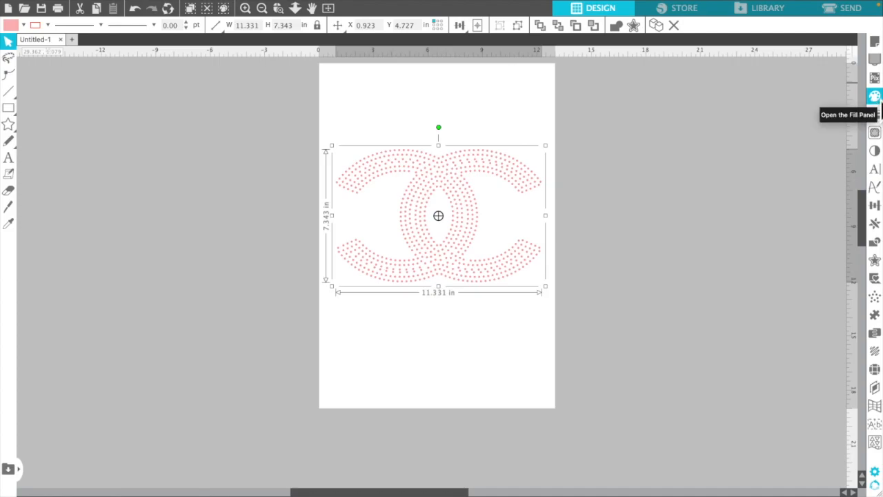
pyautogui.click(877, 100)
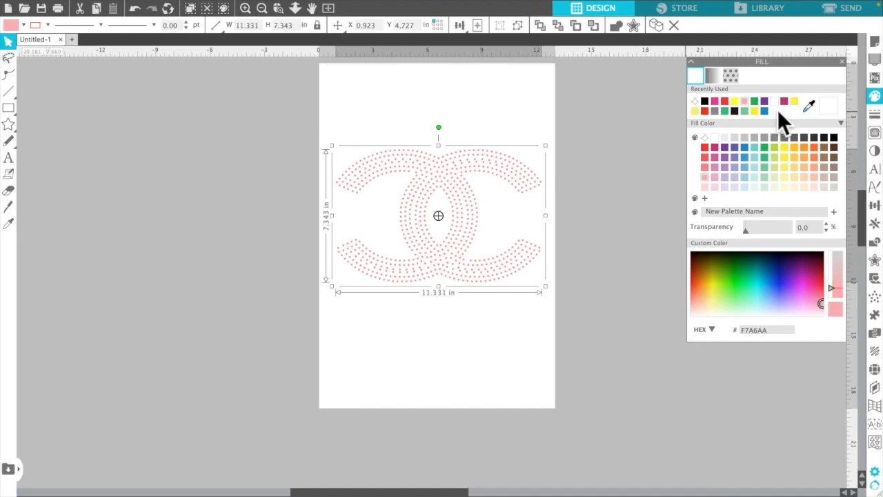
pyautogui.click(720, 105)
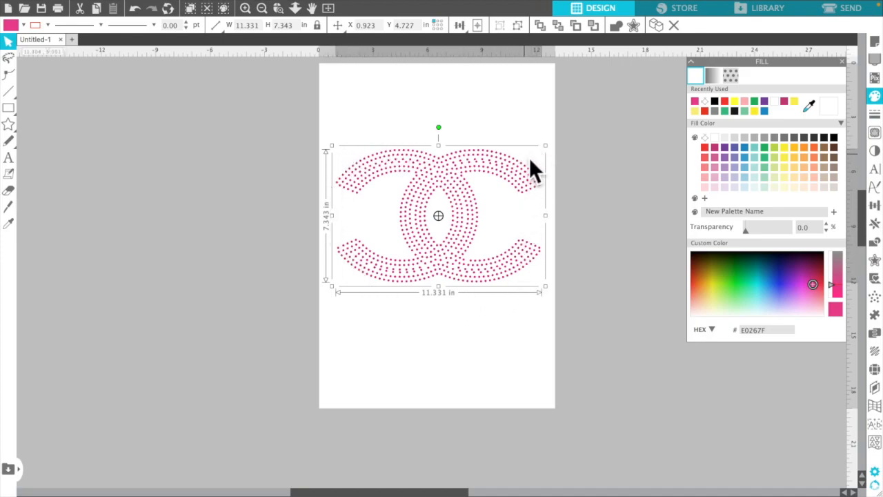
# Step: Try a black fill on the logo's dots and return them to the pink E0267F fill
pyautogui.click(513, 142)
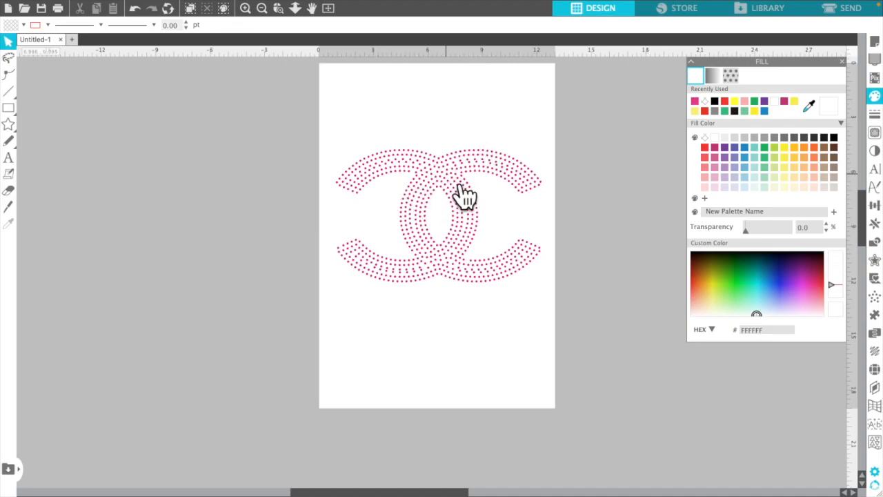
pyautogui.click(735, 112)
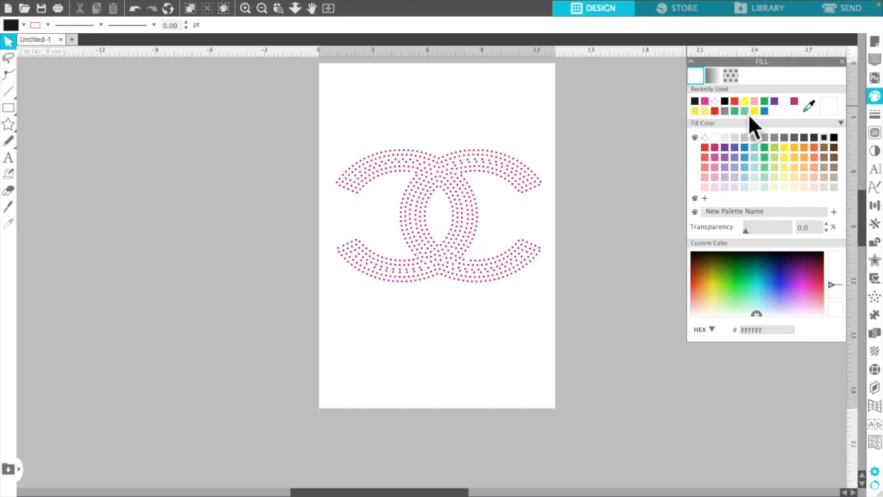
pyautogui.click(439, 189)
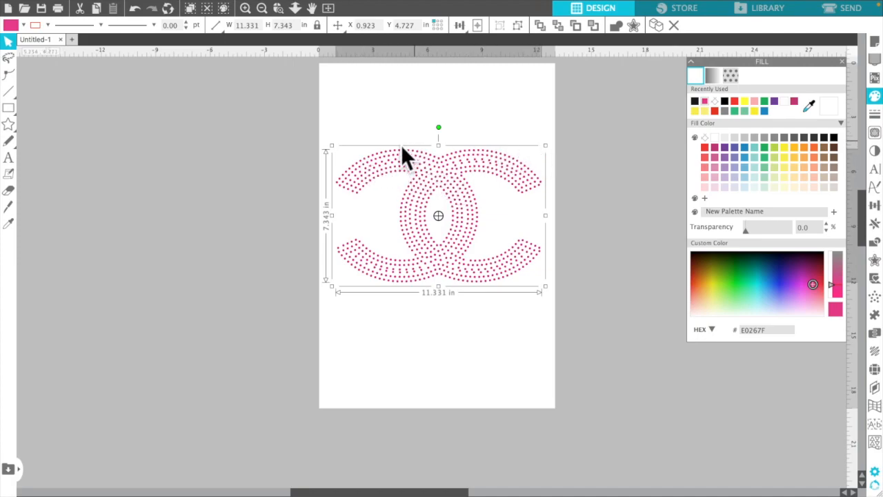
pyautogui.click(728, 105)
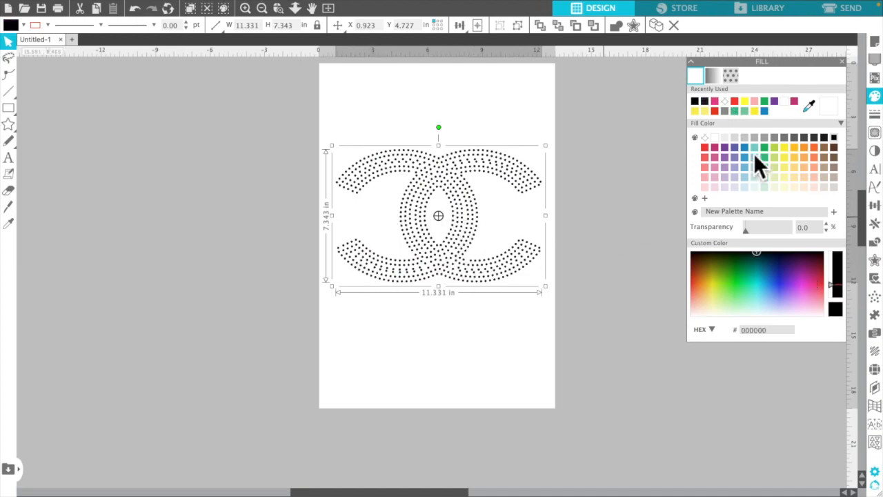
pyautogui.click(718, 104)
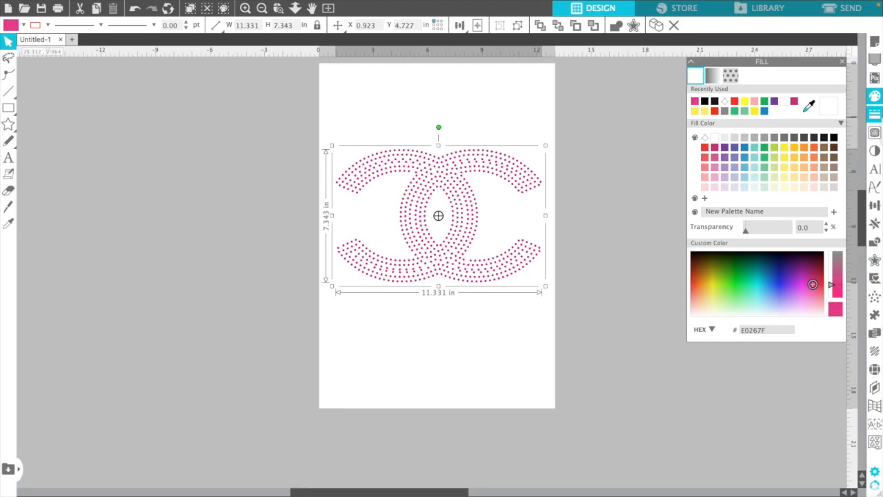
# Step: Set the line color of the logo's dots to pink E0267F and recheck the line color setting
pyautogui.click(875, 114)
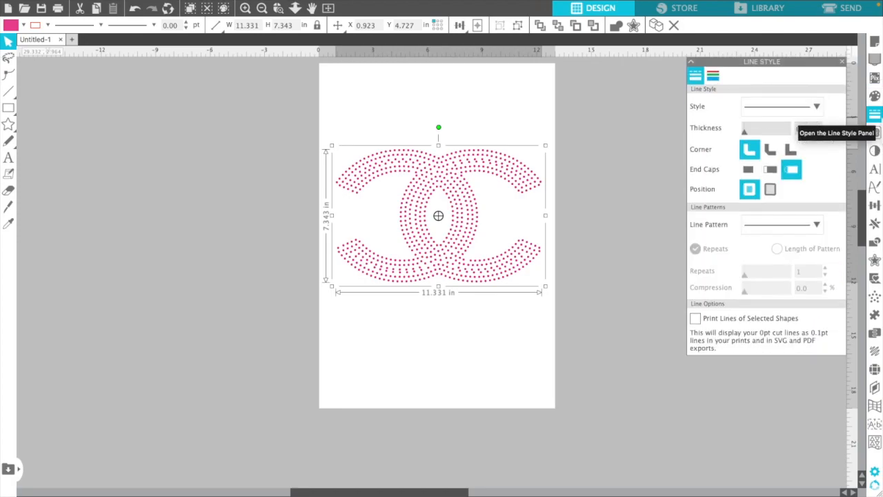
pyautogui.click(712, 78)
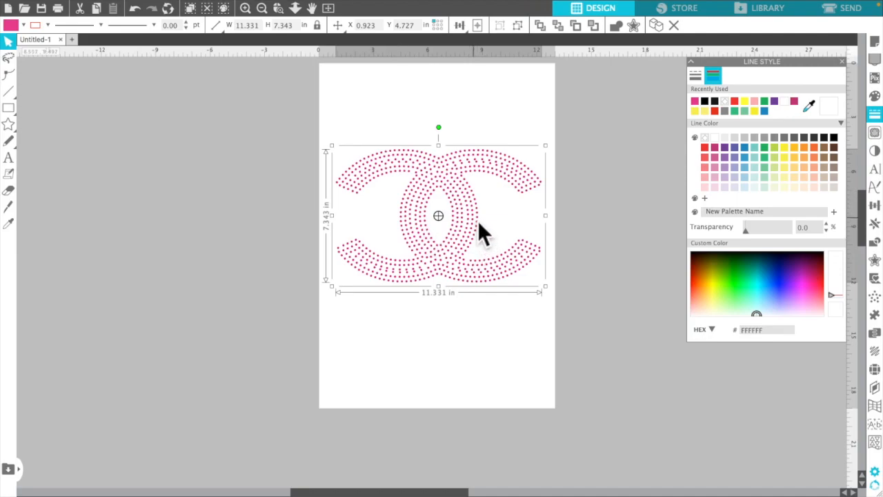
pyautogui.click(709, 142)
pyautogui.click(48, 29)
pyautogui.click(661, 97)
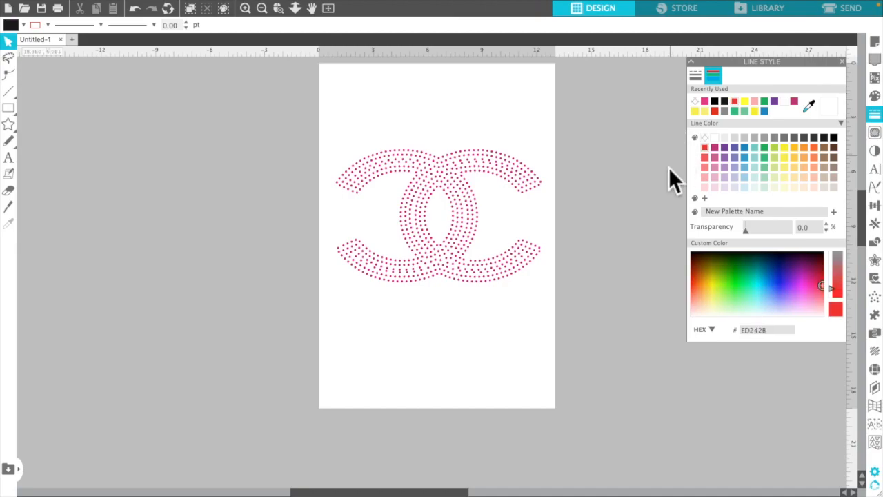
pyautogui.click(440, 186)
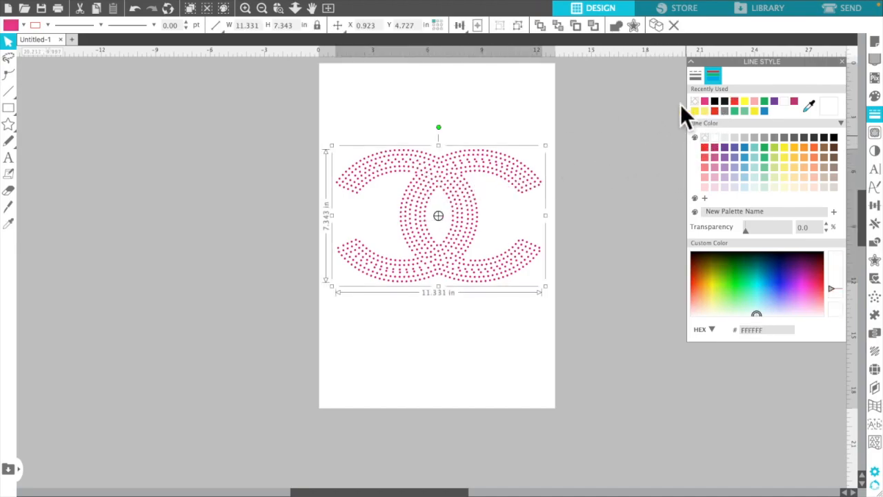
pyautogui.click(709, 105)
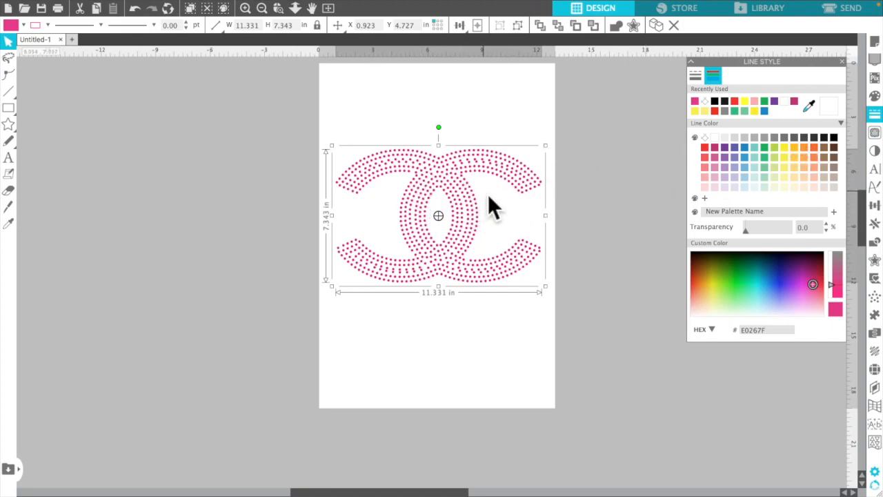
pyautogui.click(842, 64)
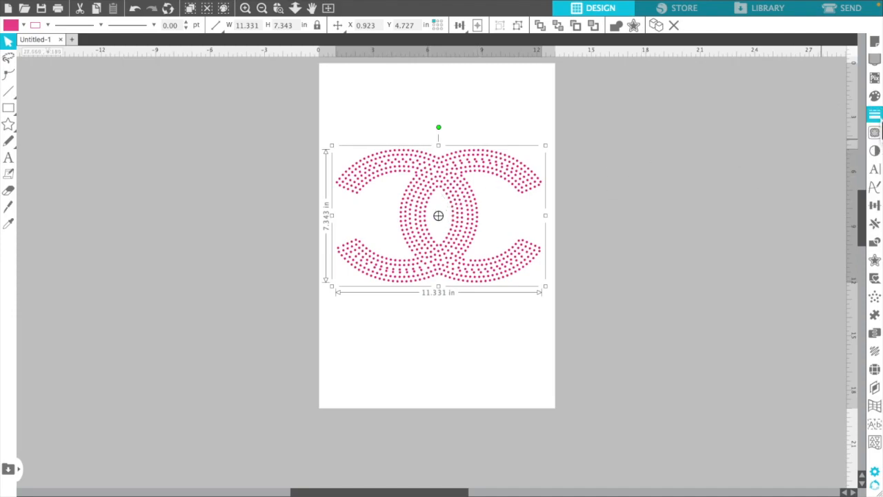
pyautogui.click(875, 116)
pyautogui.click(717, 79)
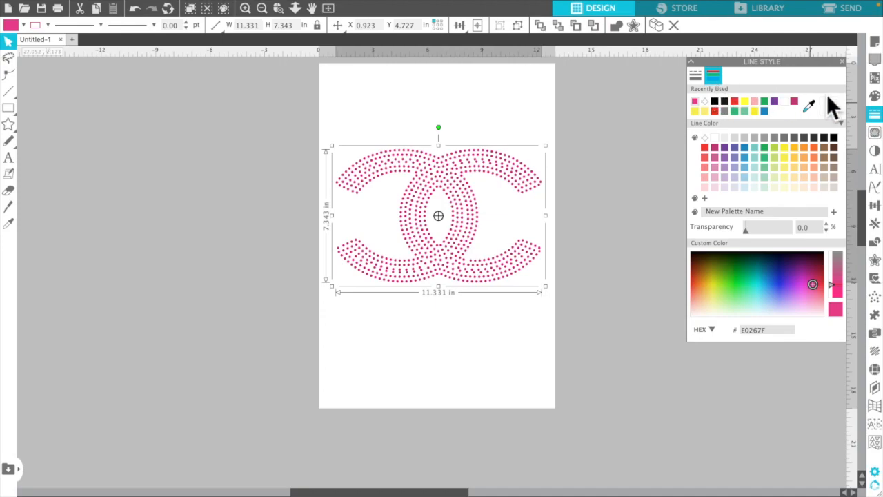
pyautogui.click(842, 62)
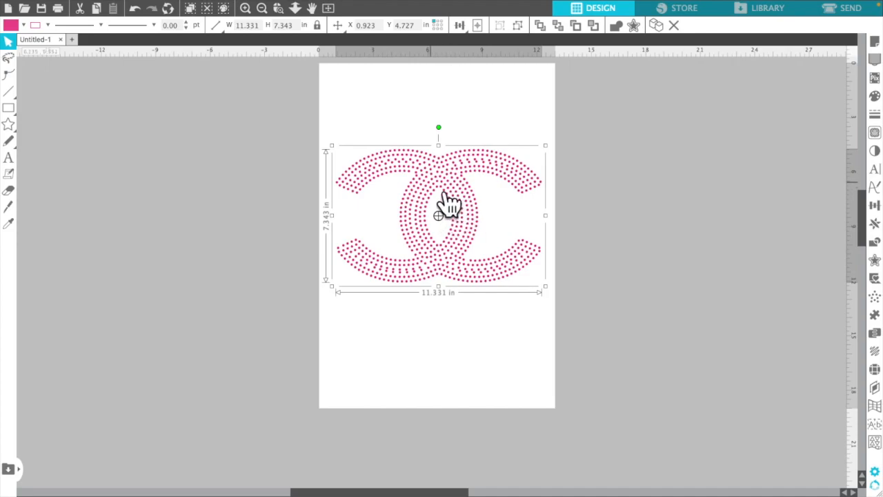
# Step: Convert the logo's dots to 10ss rhinestones, trying the edge effect before choosing the grid-pattern fill effect
pyautogui.click(875, 371)
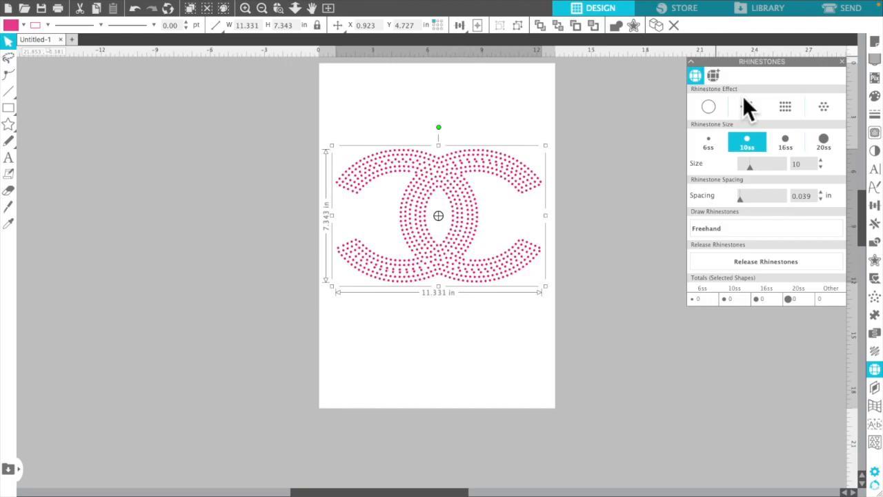
pyautogui.click(709, 109)
pyautogui.click(753, 113)
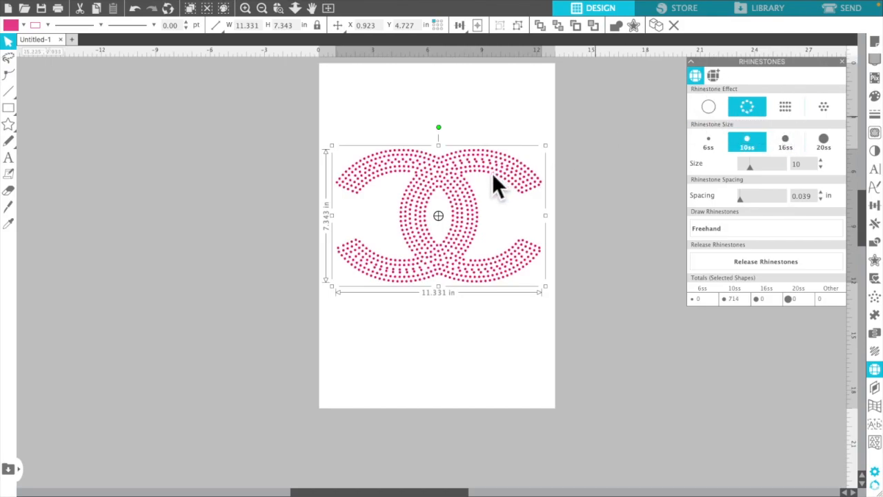
pyautogui.click(789, 109)
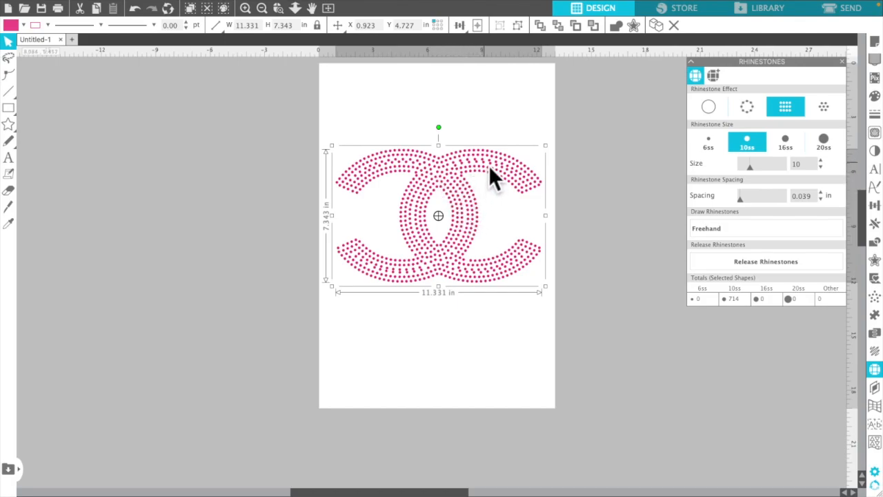
# Step: Release the logo's rhinestones into separate stones and select a single stone near the upper center to check
pyautogui.click(784, 267)
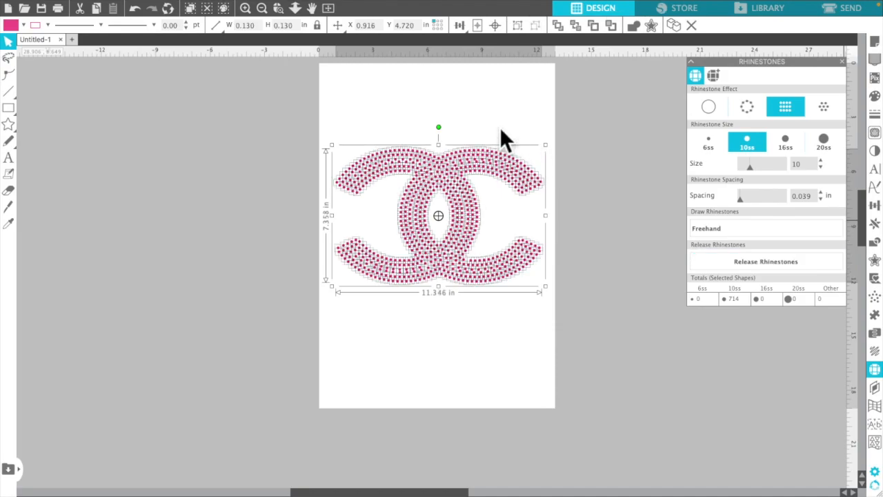
pyautogui.click(759, 262)
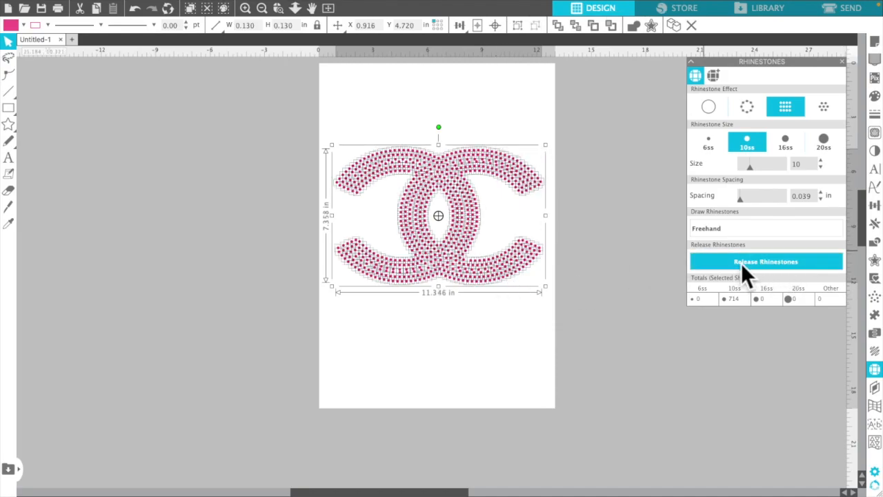
pyautogui.click(487, 134)
pyautogui.click(439, 173)
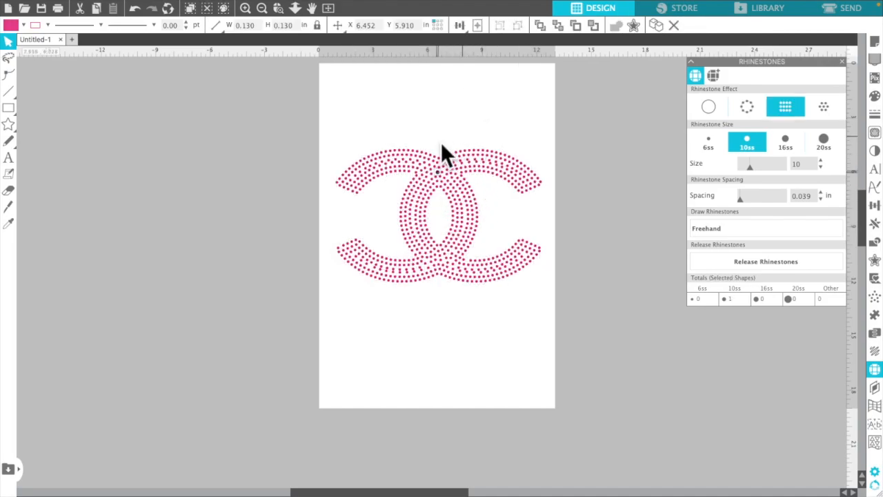
# Step: Select all the logo's rhinestones and group them into one object
pyautogui.moveTo(329, 142); pyautogui.dragTo(560, 304)
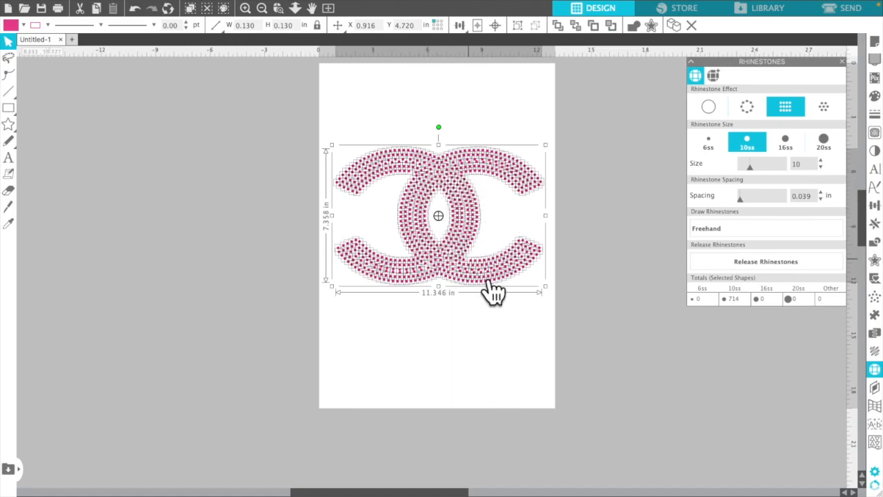
pyautogui.rightClick(476, 167)
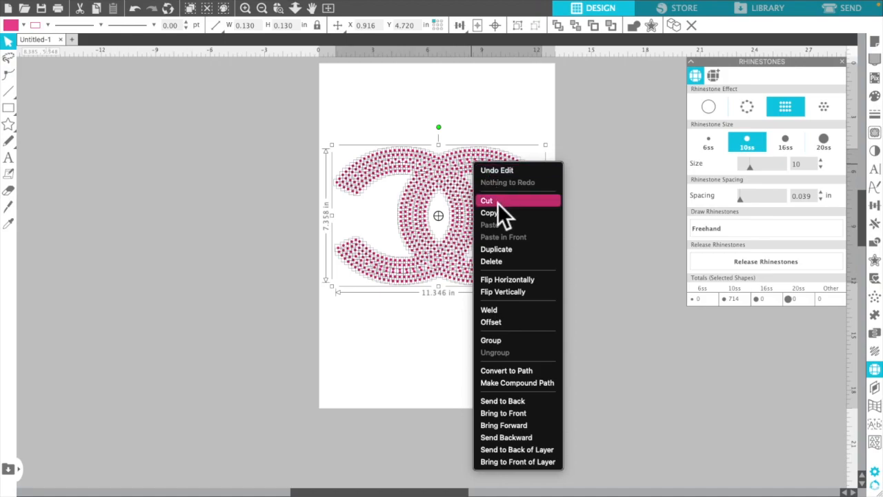
pyautogui.click(503, 344)
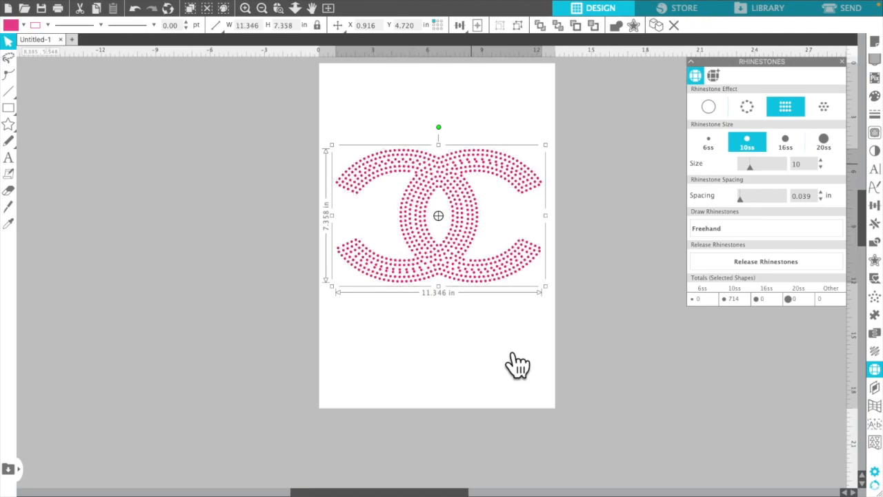
pyautogui.click(494, 130)
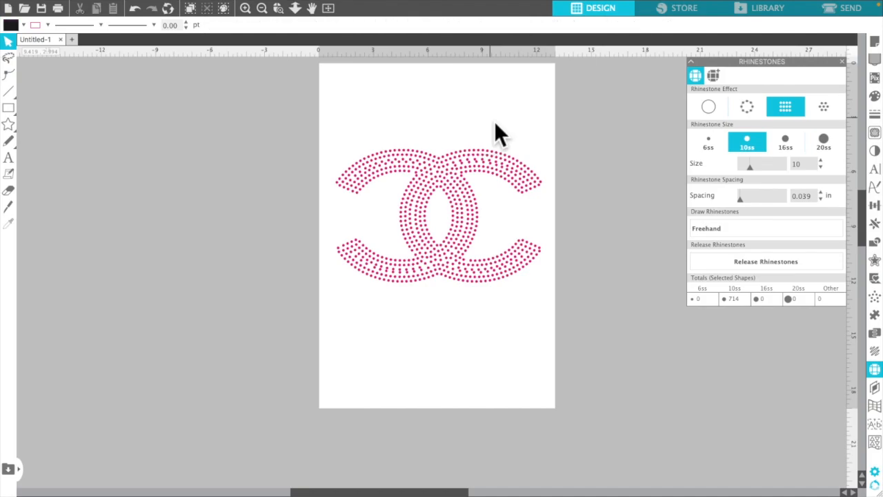
# Step: Move the grouped rhinestone logo on the page to about X 0.764 in, Y 4.081 in and deselect it
pyautogui.moveTo(471, 233); pyautogui.dragTo(458, 218)
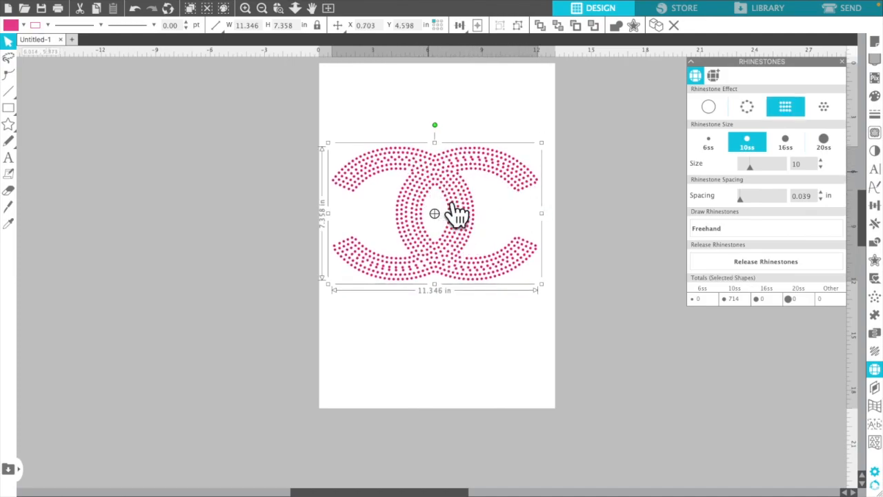
pyautogui.moveTo(517, 198); pyautogui.dragTo(488, 161)
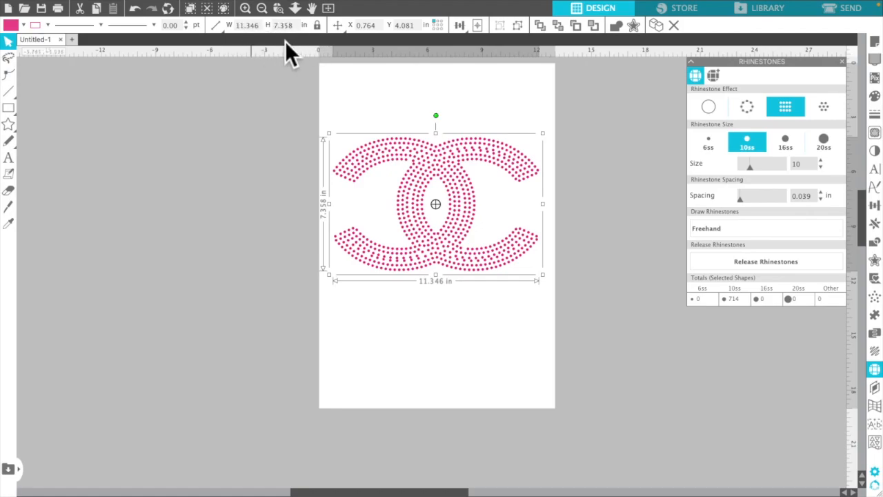
pyautogui.moveTo(308, 27)
pyautogui.click(483, 109)
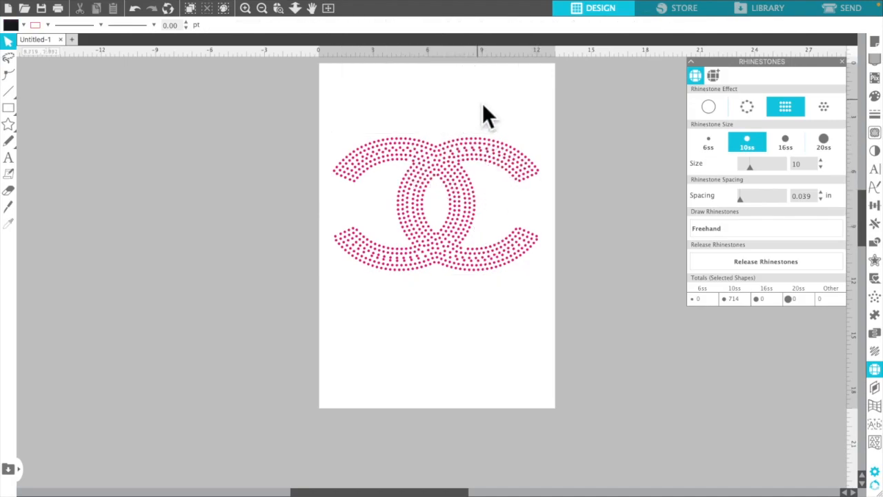
# Step: Convert the grouped rhinestone logo into a compound path
pyautogui.click(445, 187)
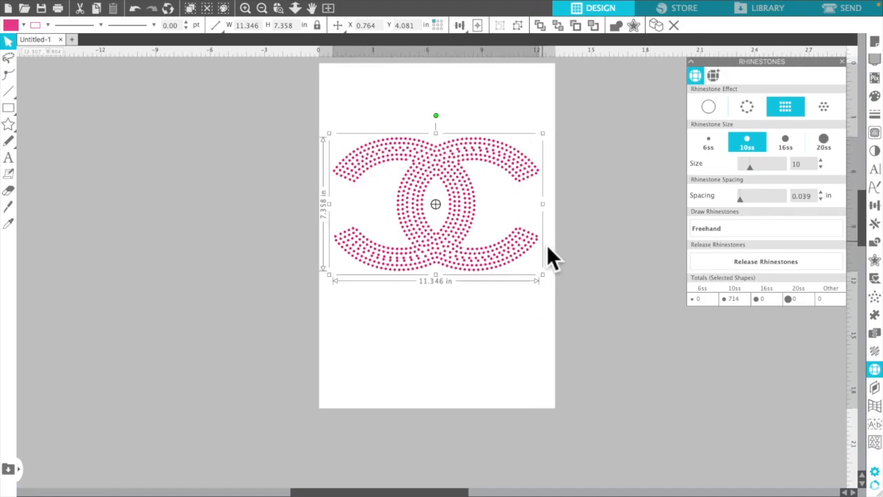
pyautogui.rightClick(457, 122)
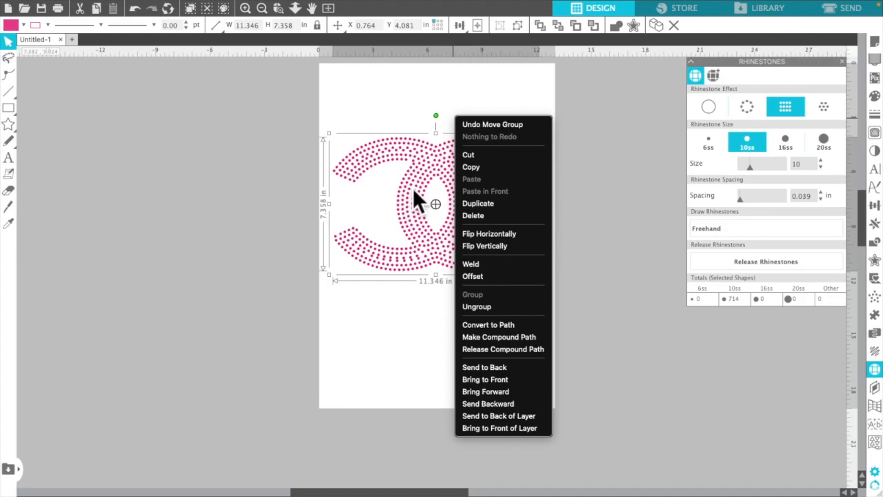
pyautogui.click(509, 338)
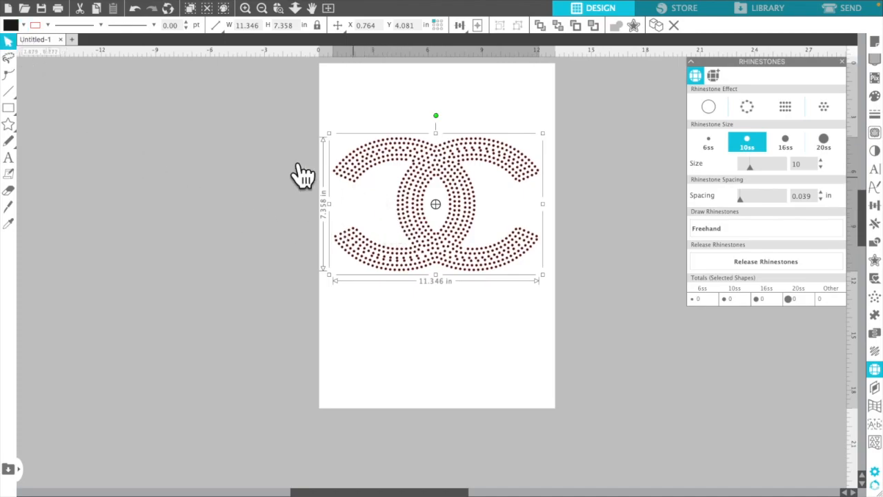
# Step: Fill the compound-path logo with the recently used pink and check its line color options
pyautogui.click(25, 29)
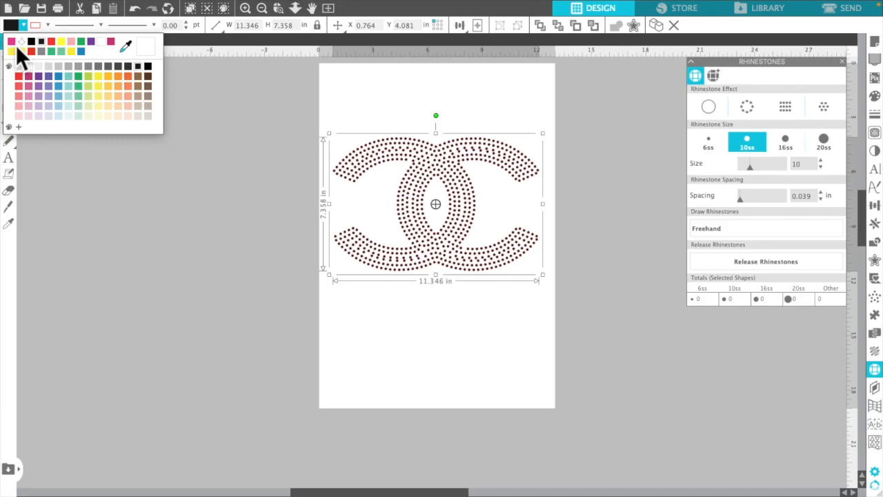
pyautogui.click(15, 44)
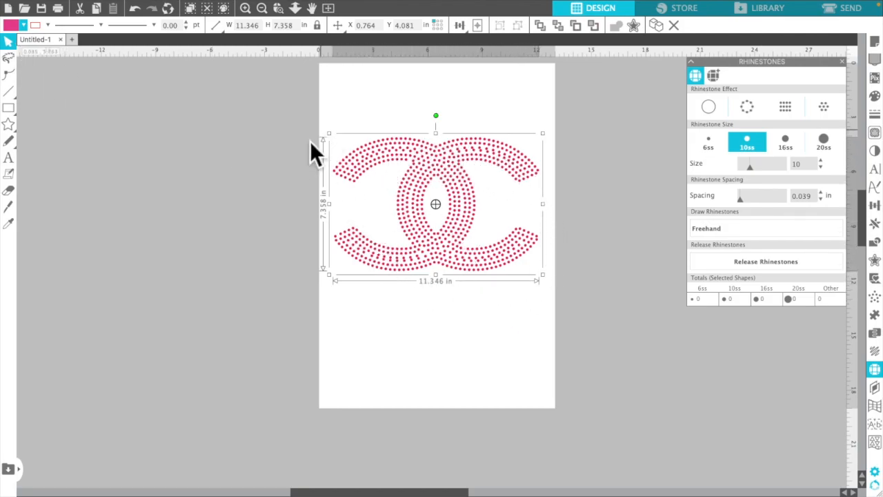
pyautogui.click(49, 28)
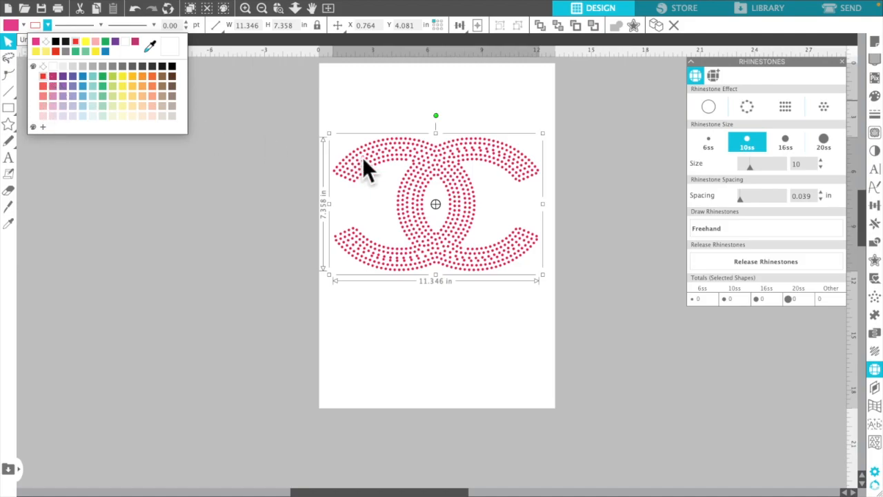
pyautogui.click(414, 183)
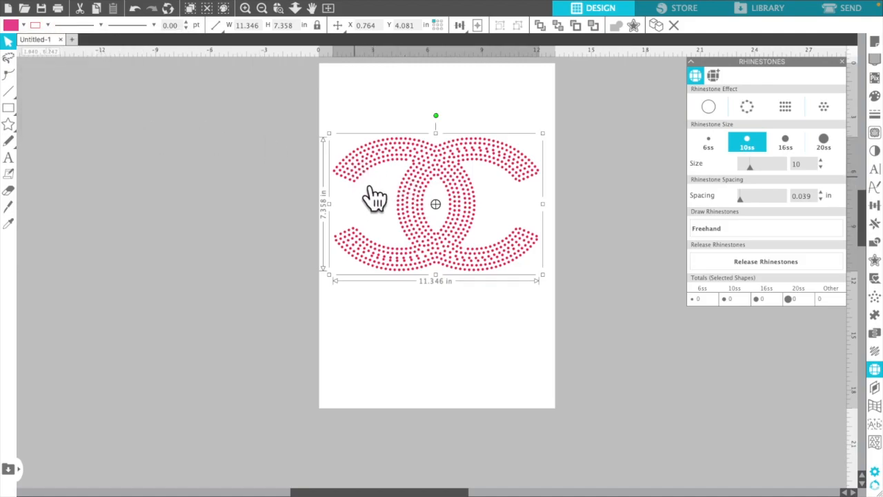
# Step: Try a near-black fill on the logo's dots and restore the pink fill
pyautogui.click(24, 27)
pyautogui.click(44, 46)
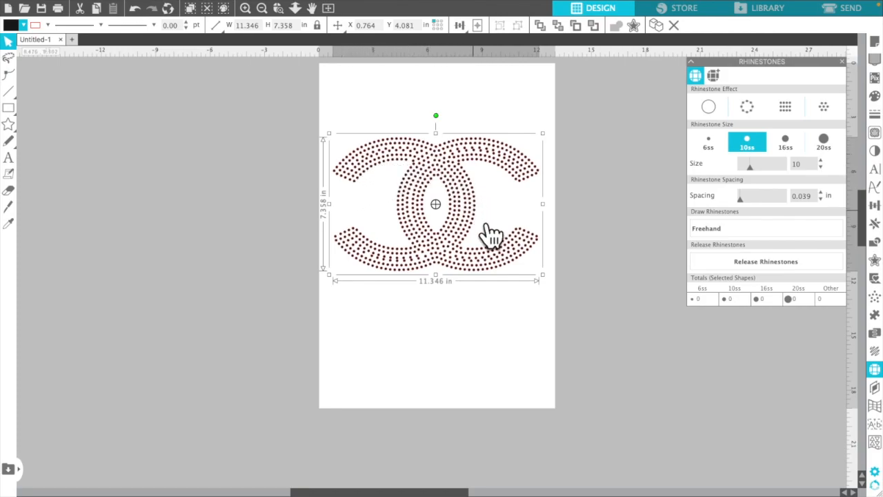
pyautogui.click(25, 27)
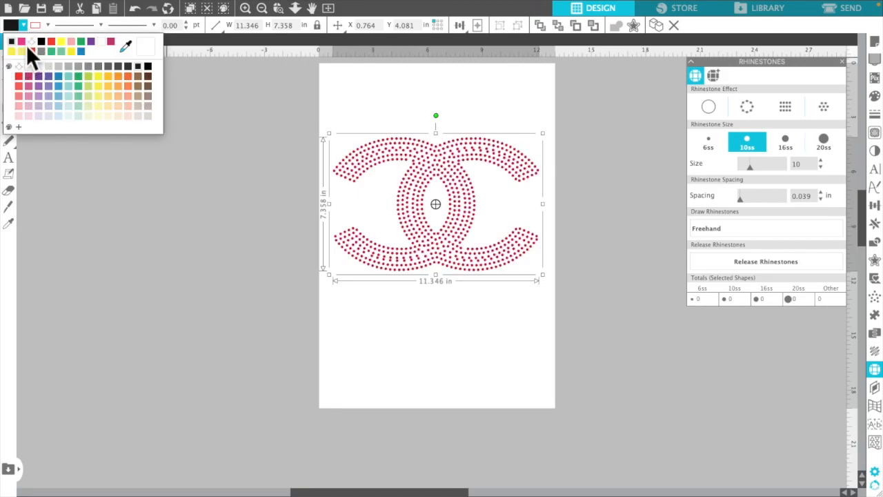
pyautogui.click(26, 45)
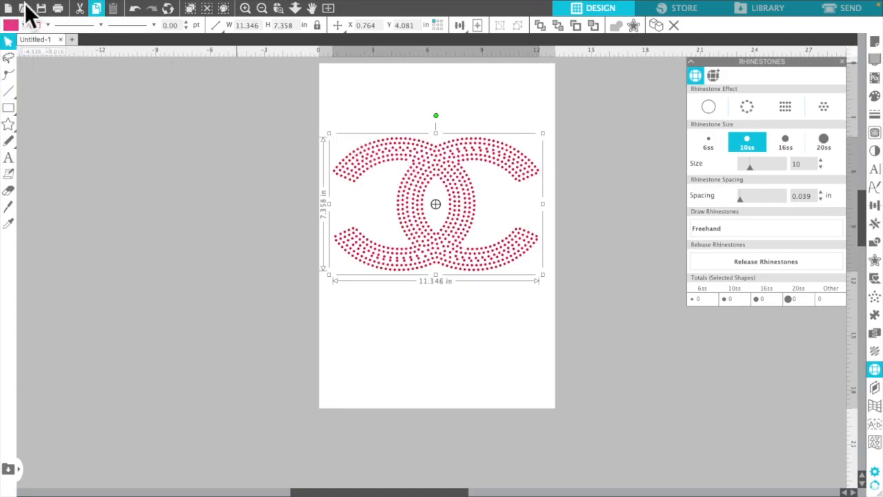
# Step: Set the logo's line color to transparent to remove the outline from the dots
pyautogui.click(48, 26)
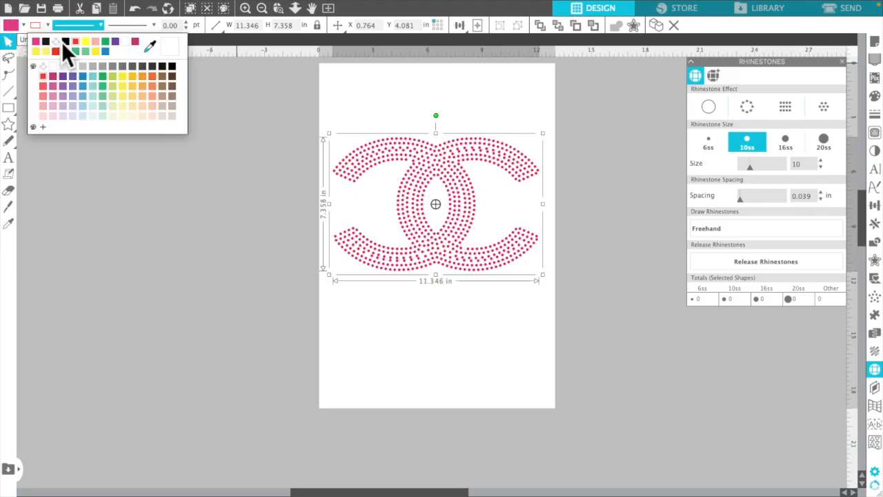
pyautogui.click(369, 207)
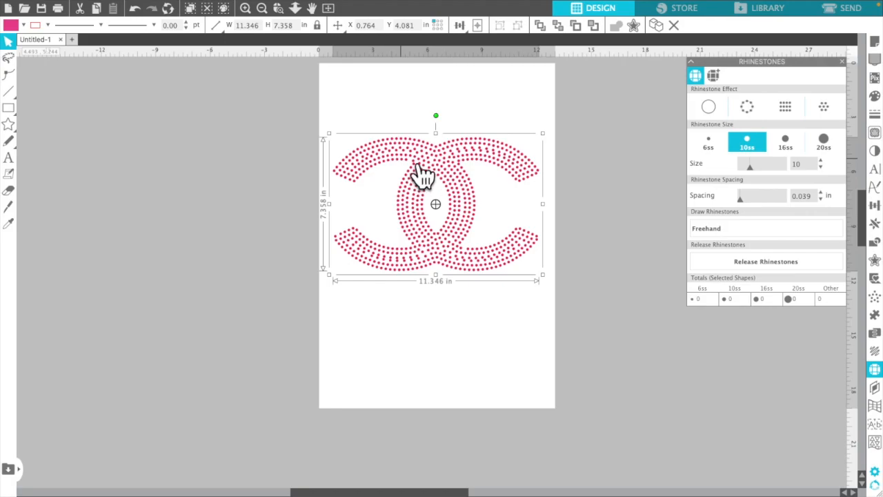
pyautogui.click(51, 29)
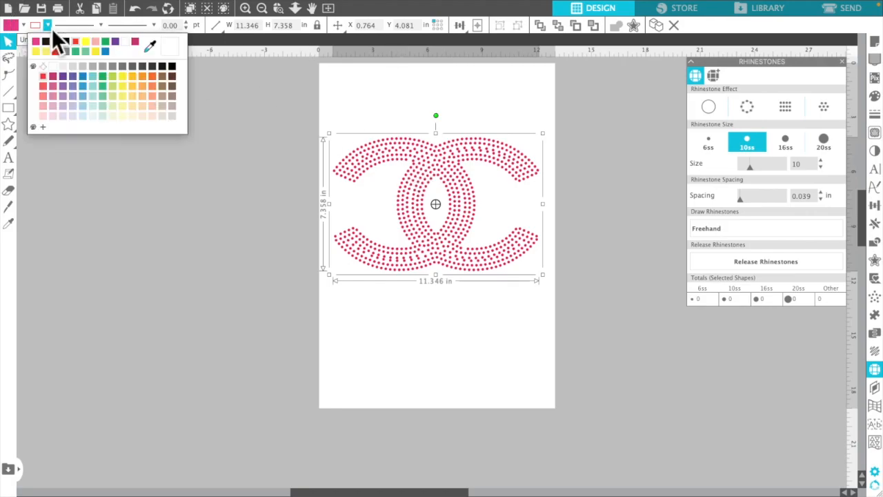
pyautogui.click(47, 71)
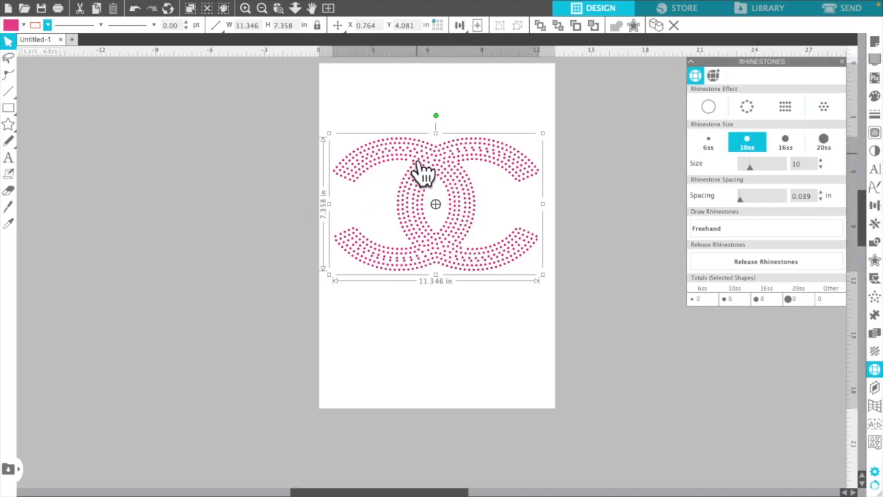
# Step: Try a solid black fill on the outline-free logo and change it back to pink
pyautogui.click(27, 29)
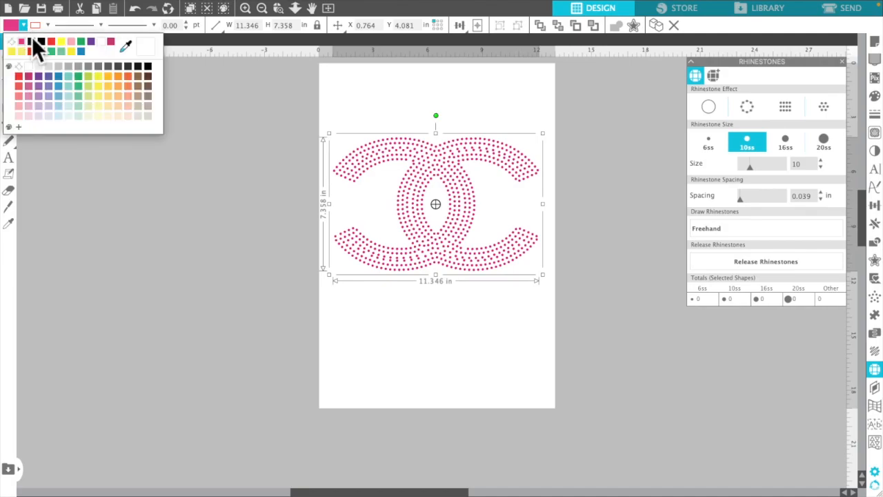
pyautogui.click(47, 46)
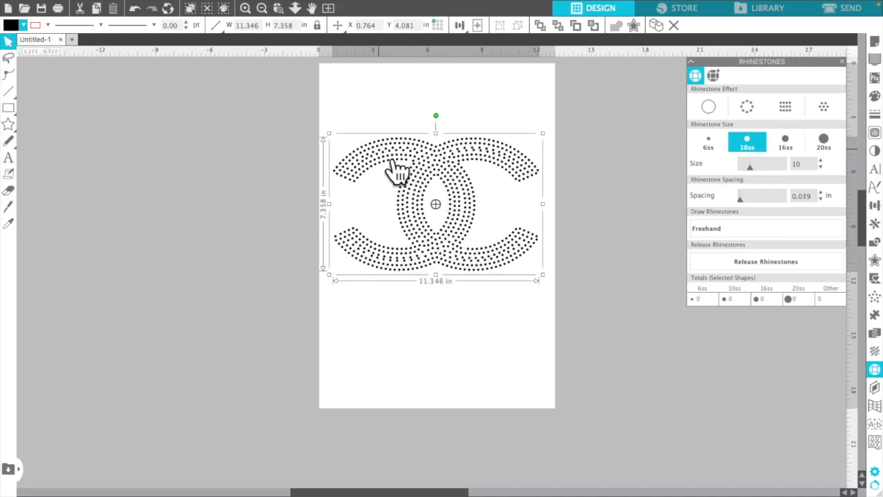
pyautogui.click(24, 27)
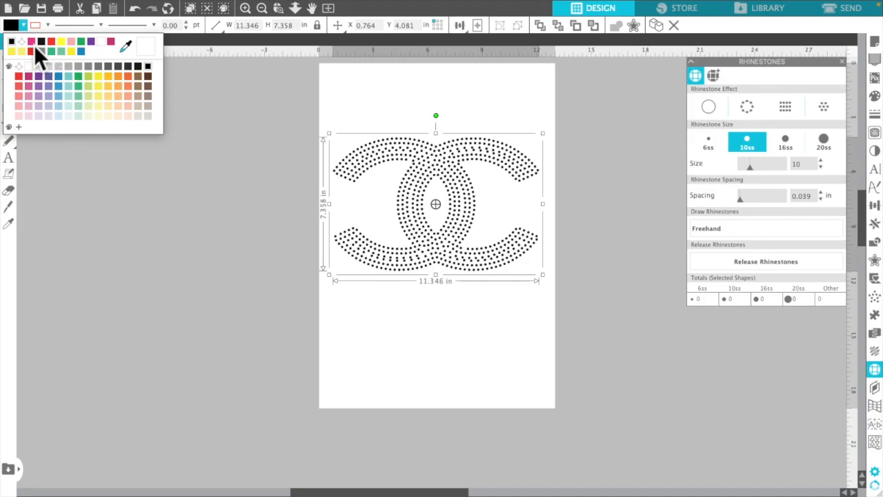
pyautogui.click(33, 42)
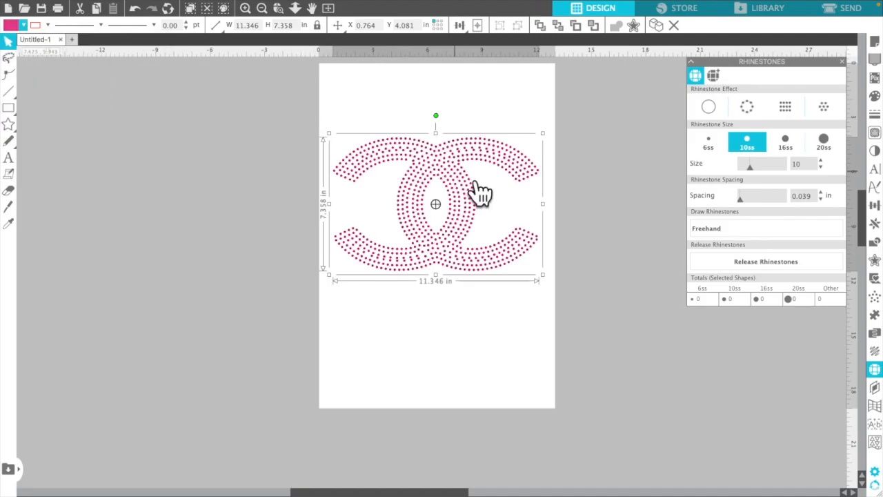
# Step: Try a transparent fill on the logo's dots, undo it and deselect the logo
pyautogui.rightClick(485, 120)
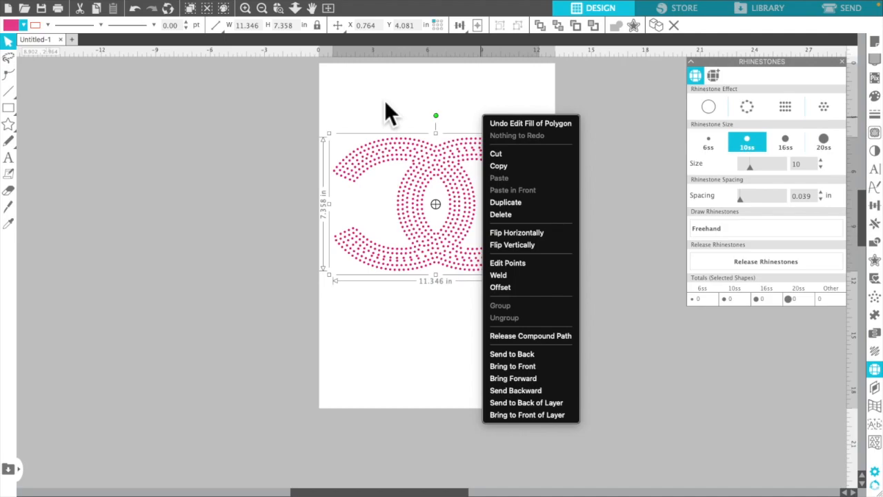
pyautogui.click(457, 112)
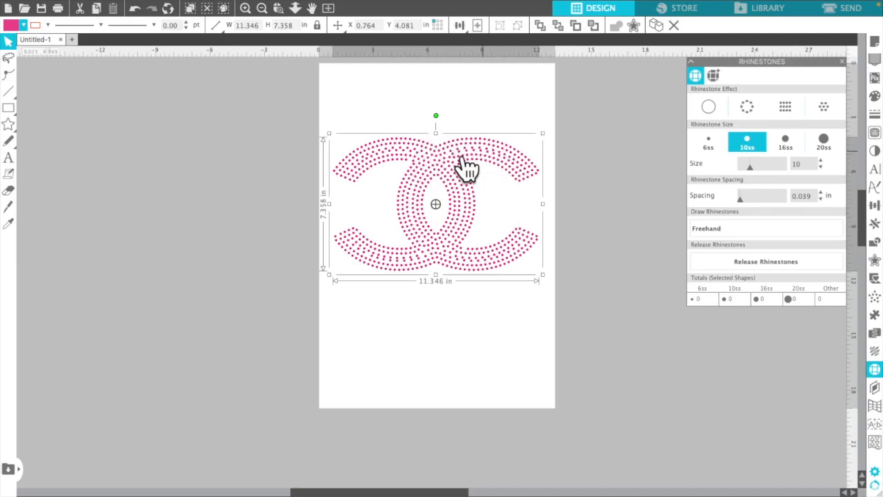
pyautogui.click(28, 29)
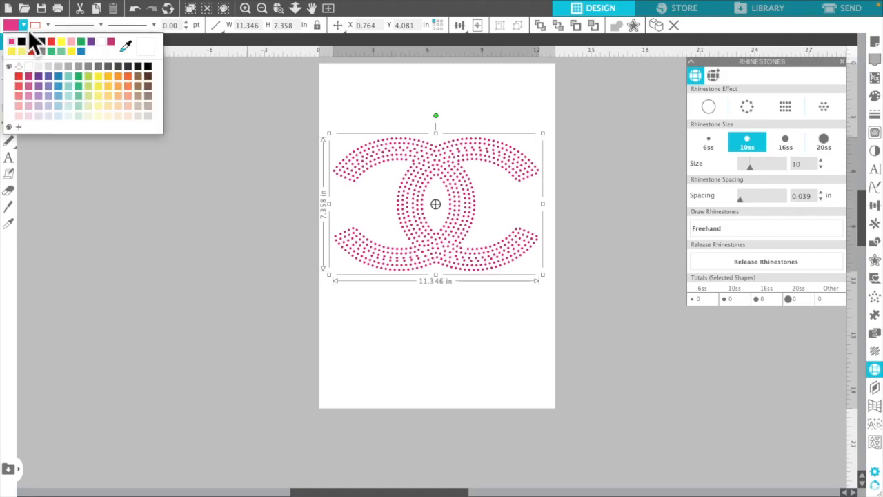
pyautogui.click(22, 70)
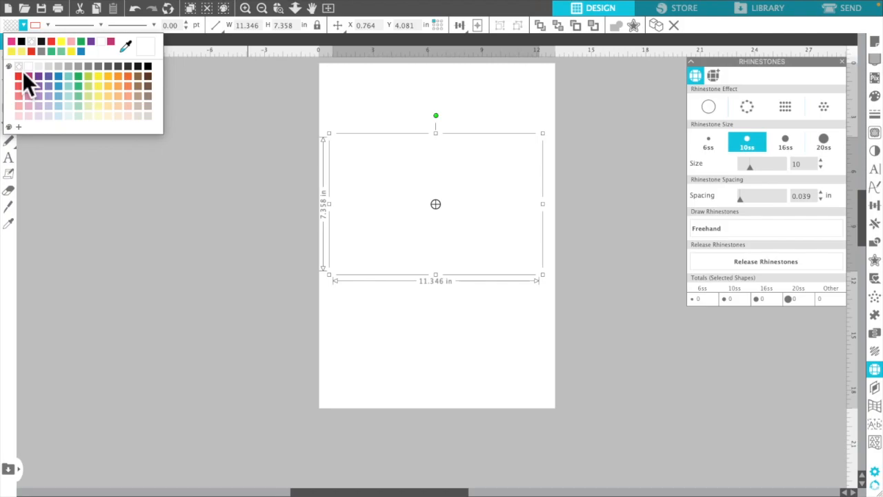
pyautogui.click(136, 10)
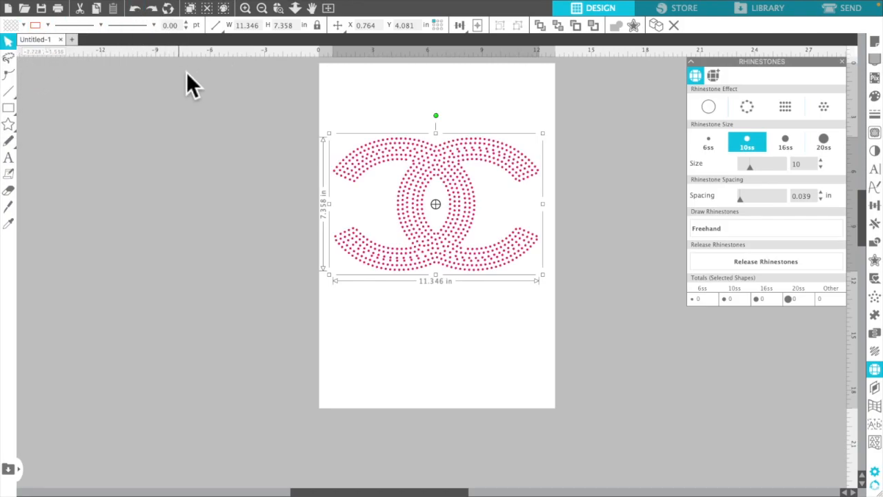
pyautogui.click(47, 24)
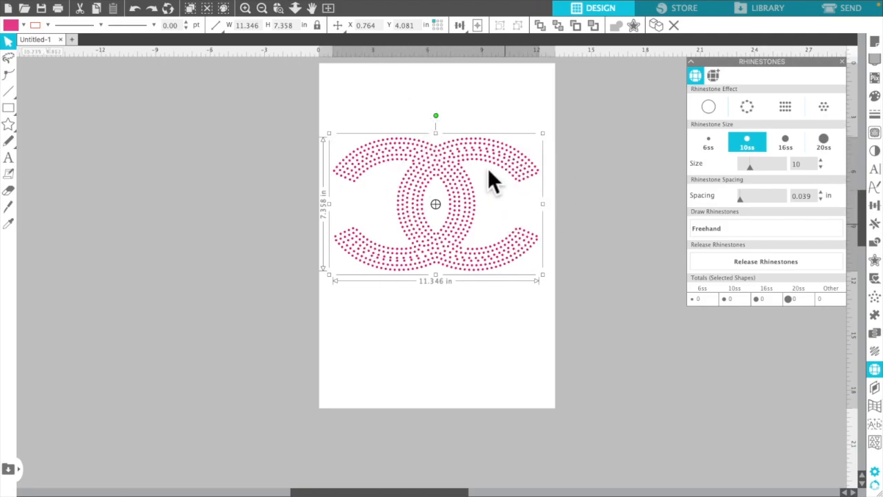
pyautogui.click(518, 124)
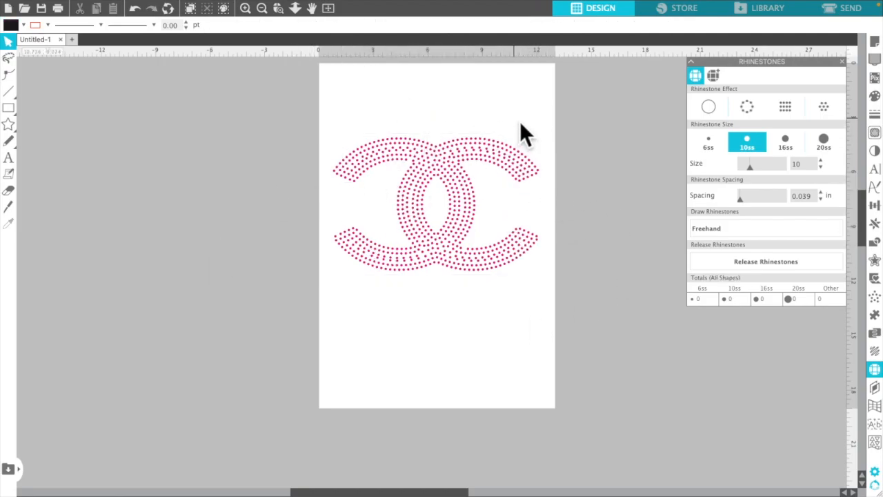
# Step: Check that the logo's dots select as one compound path and inspect the object commands available for it
pyautogui.click(458, 131)
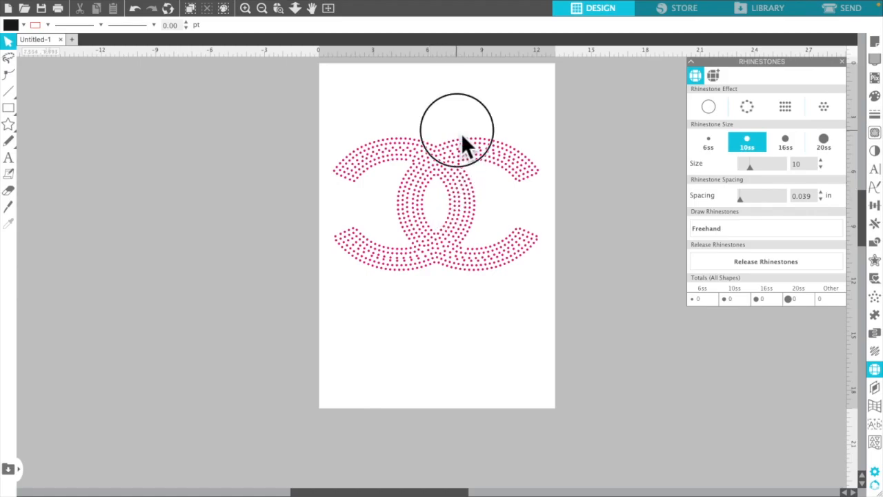
pyautogui.click(453, 150)
pyautogui.scroll(-1, 431, 154)
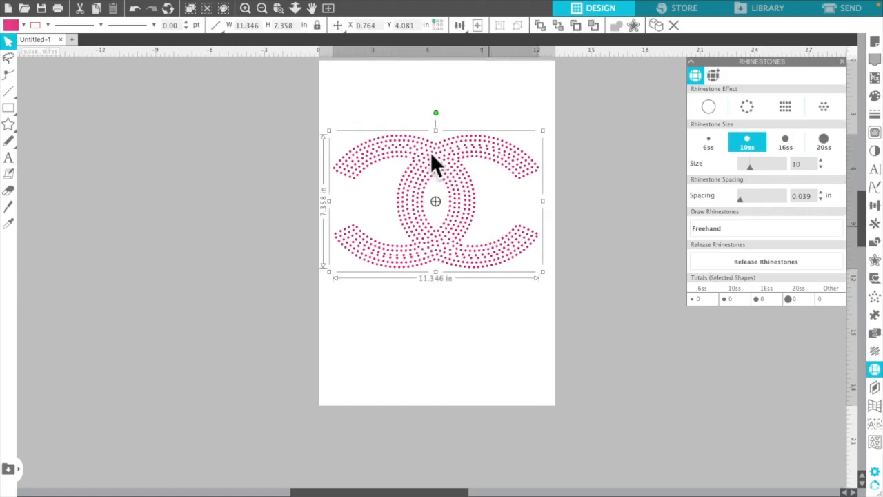
pyautogui.click(352, 117)
pyautogui.click(339, 136)
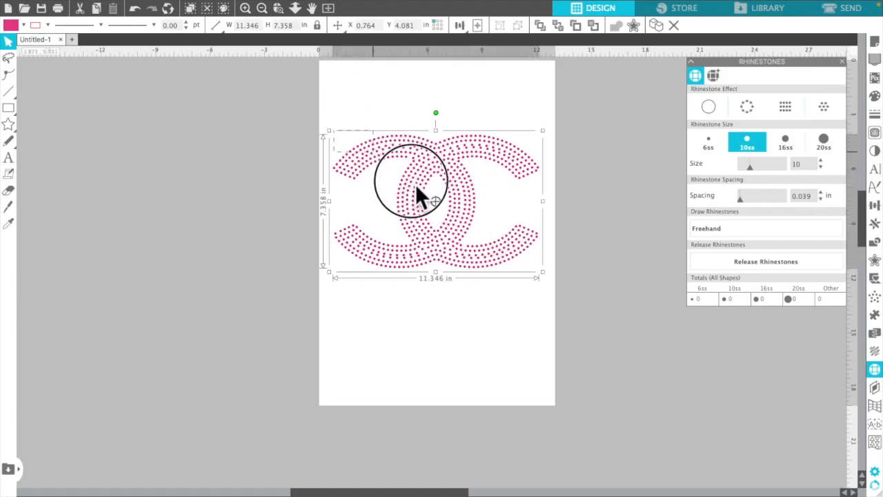
pyautogui.rightClick(473, 250)
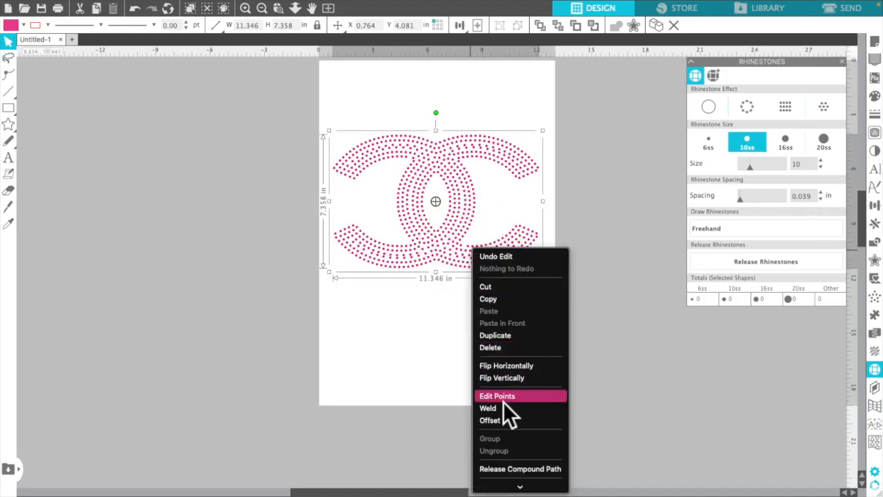
pyautogui.click(537, 115)
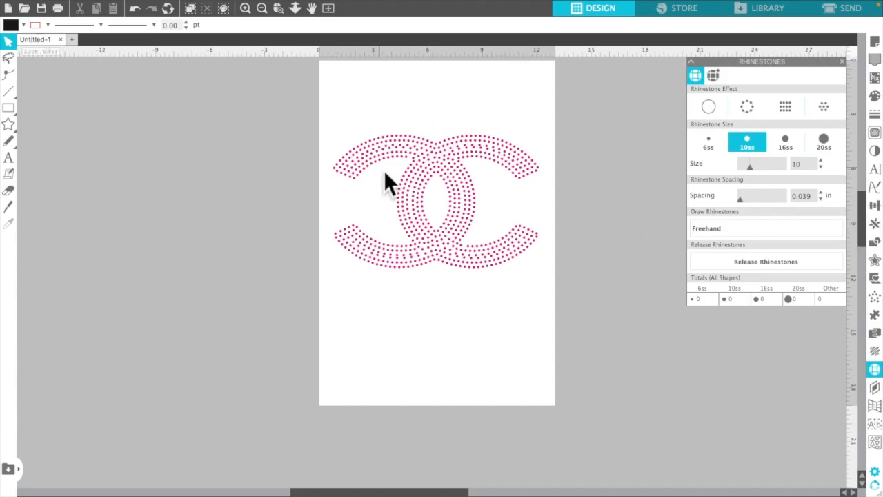
pyautogui.click(435, 202)
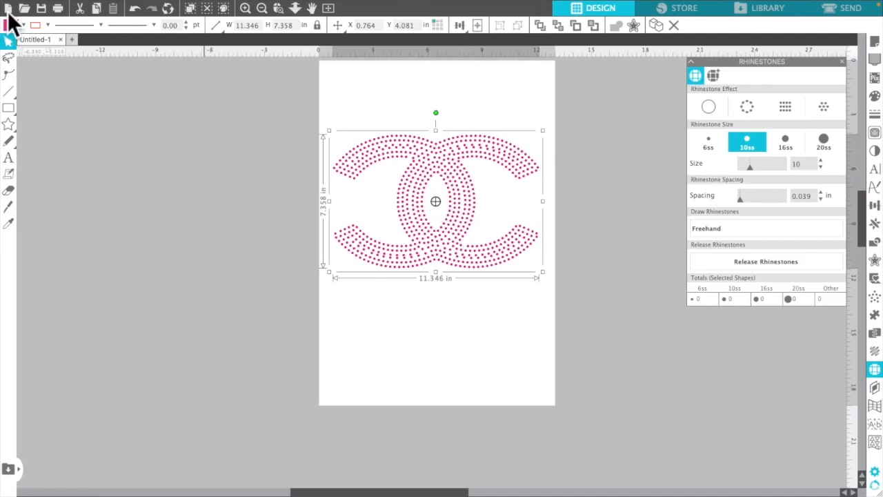
pyautogui.moveTo(38, 17)
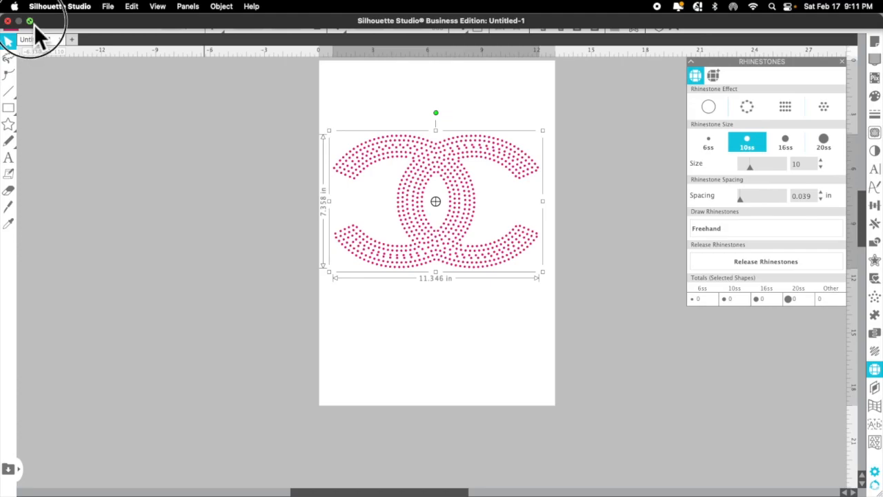
pyautogui.click(30, 21)
pyautogui.click(735, 70)
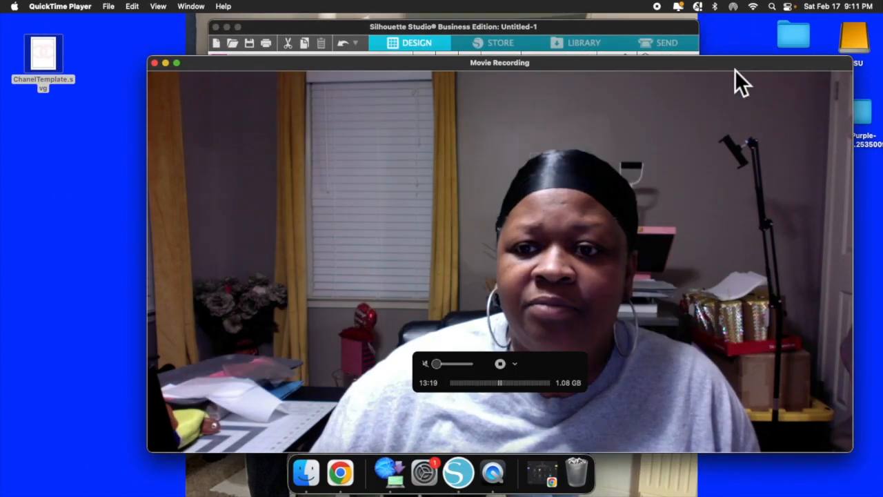